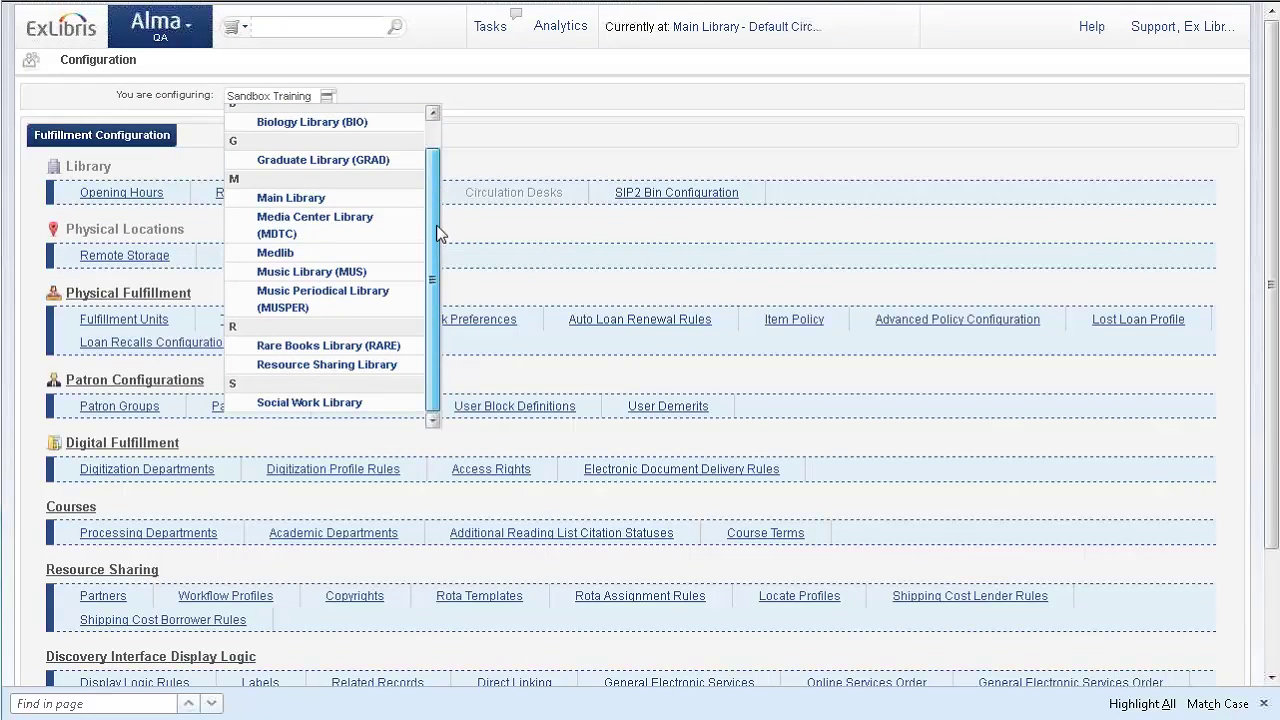
# Switch the configuration scope to Resource Sharing Library and open its library relationships to review the services of the All relation.
pyautogui.click(330, 365)
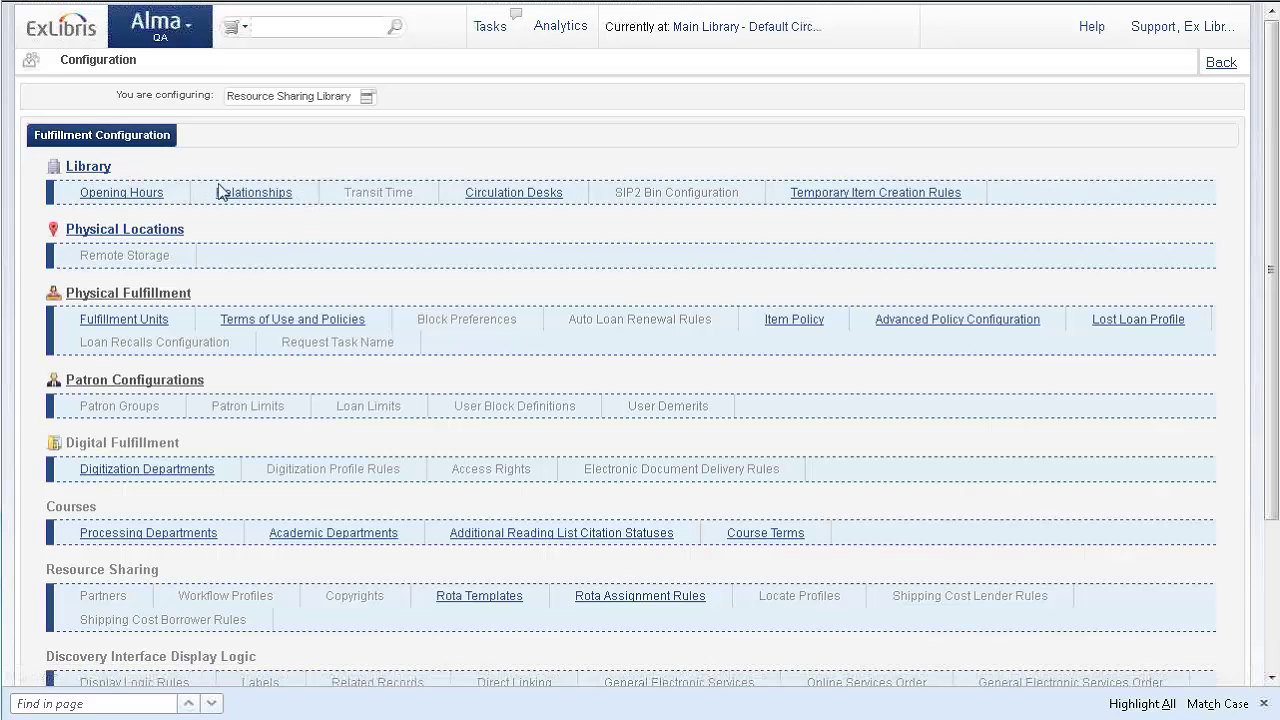
pyautogui.click(267, 197)
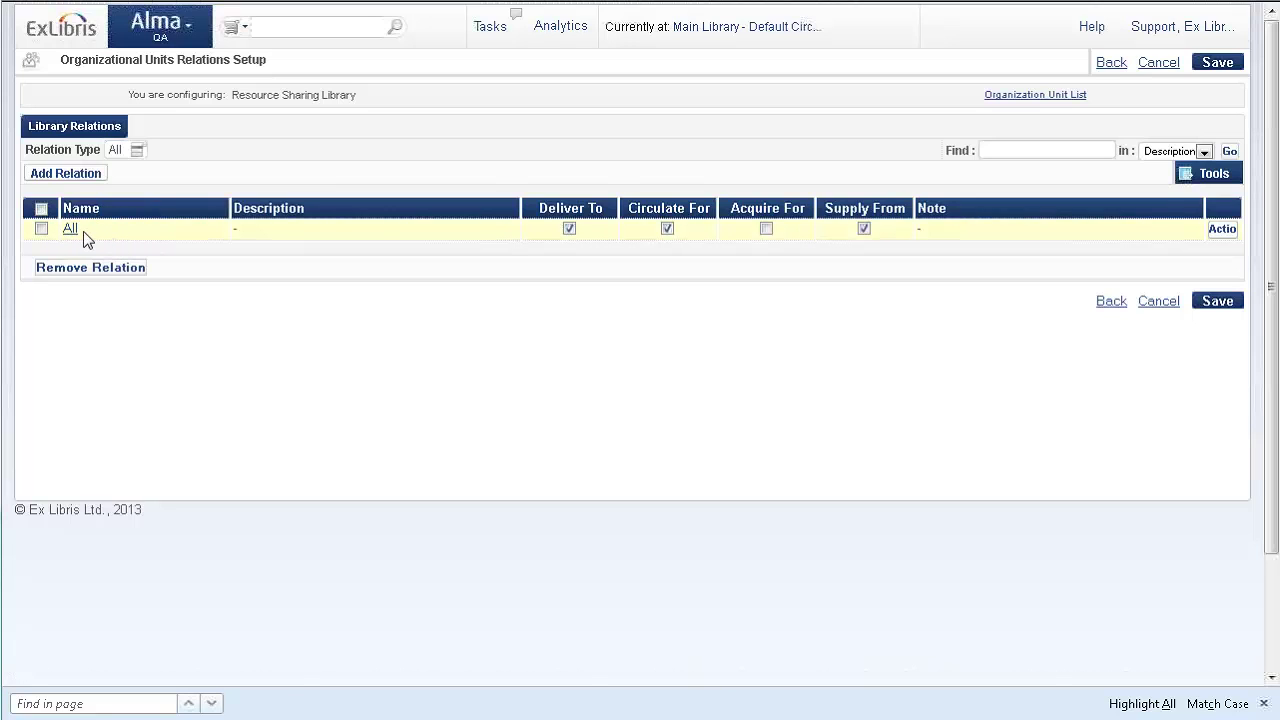
pyautogui.click(864, 228)
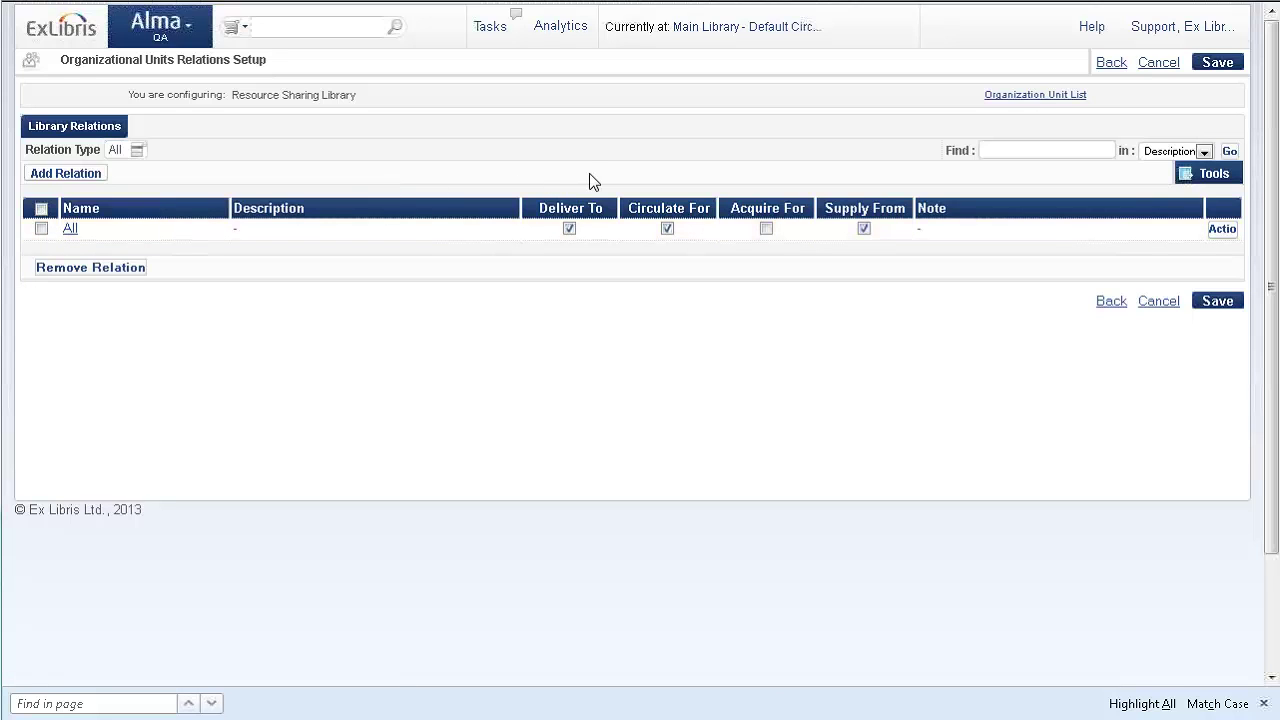
# Start a new resource sharing lending request from search and search all titles by keywords for "world war ii".
pyautogui.click(155, 28)
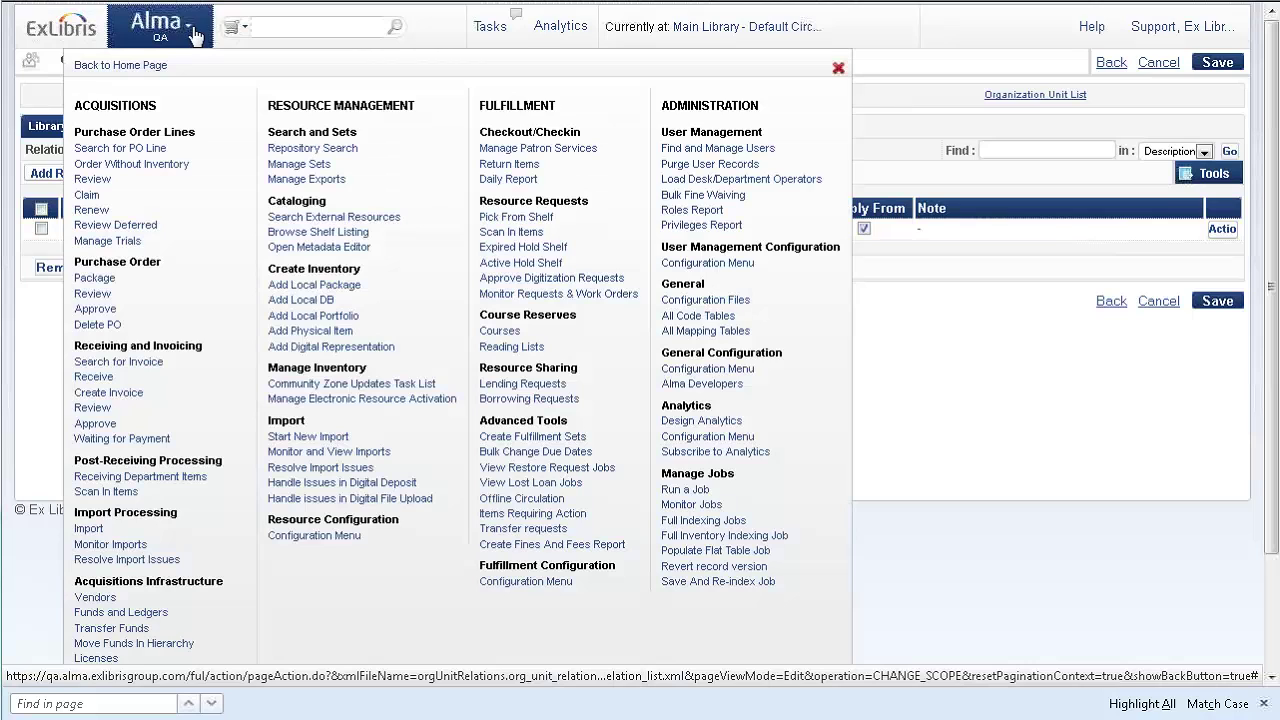
pyautogui.click(520, 386)
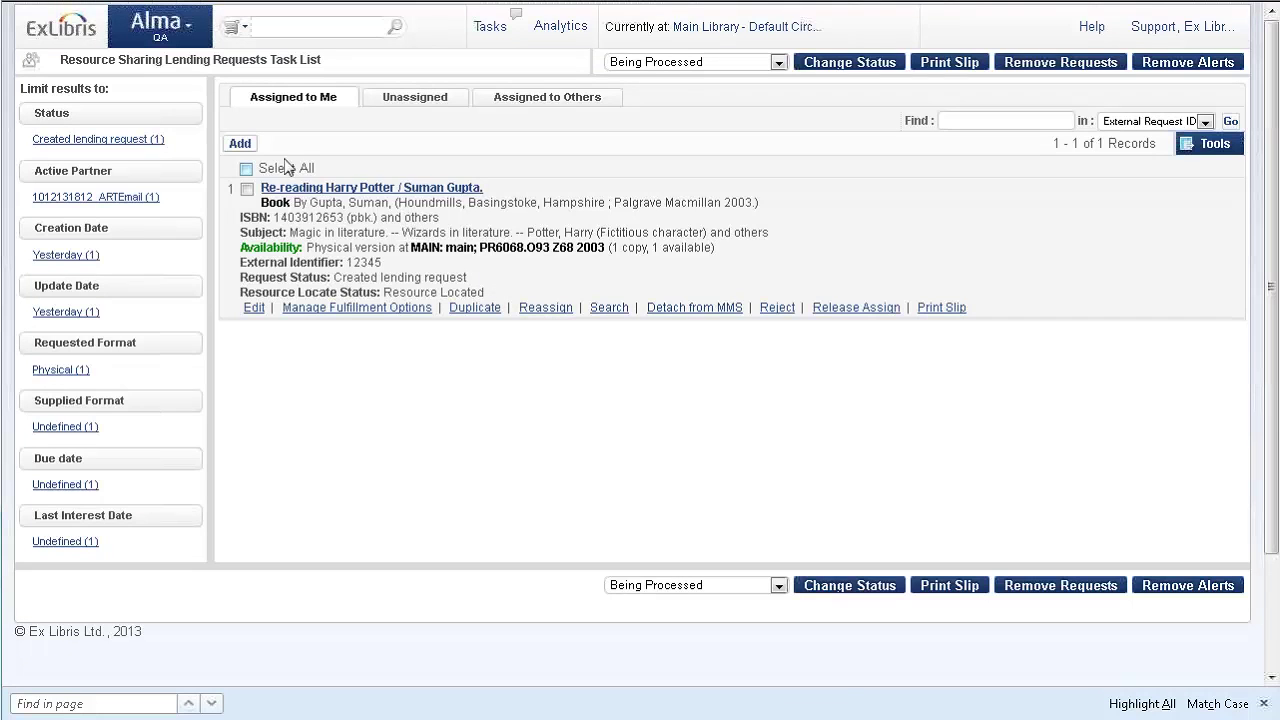
pyautogui.click(243, 145)
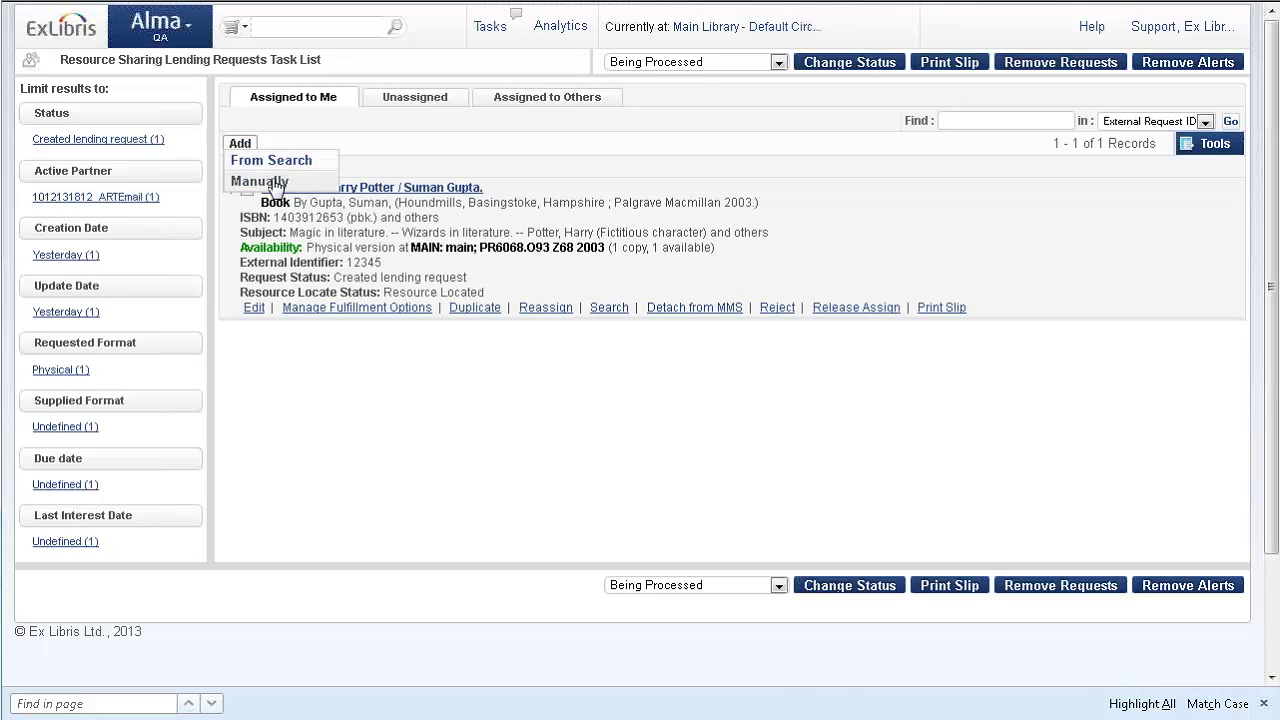
pyautogui.click(287, 163)
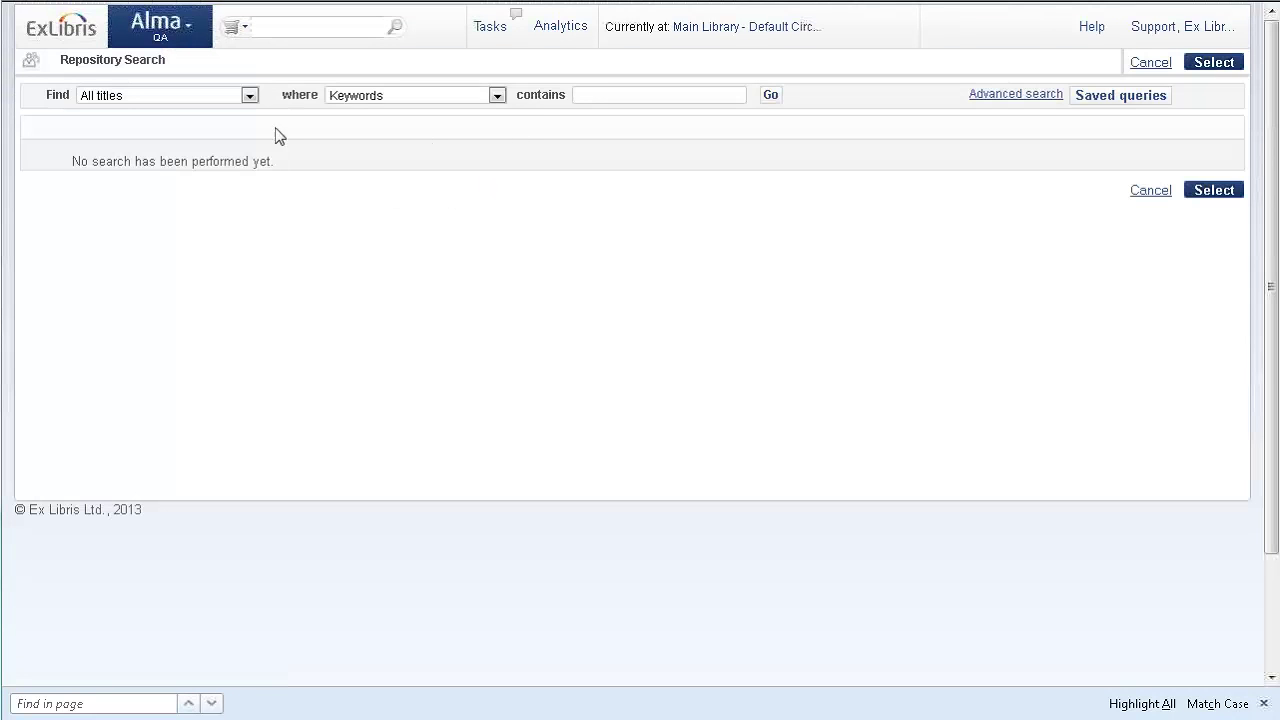
pyautogui.click(588, 100)
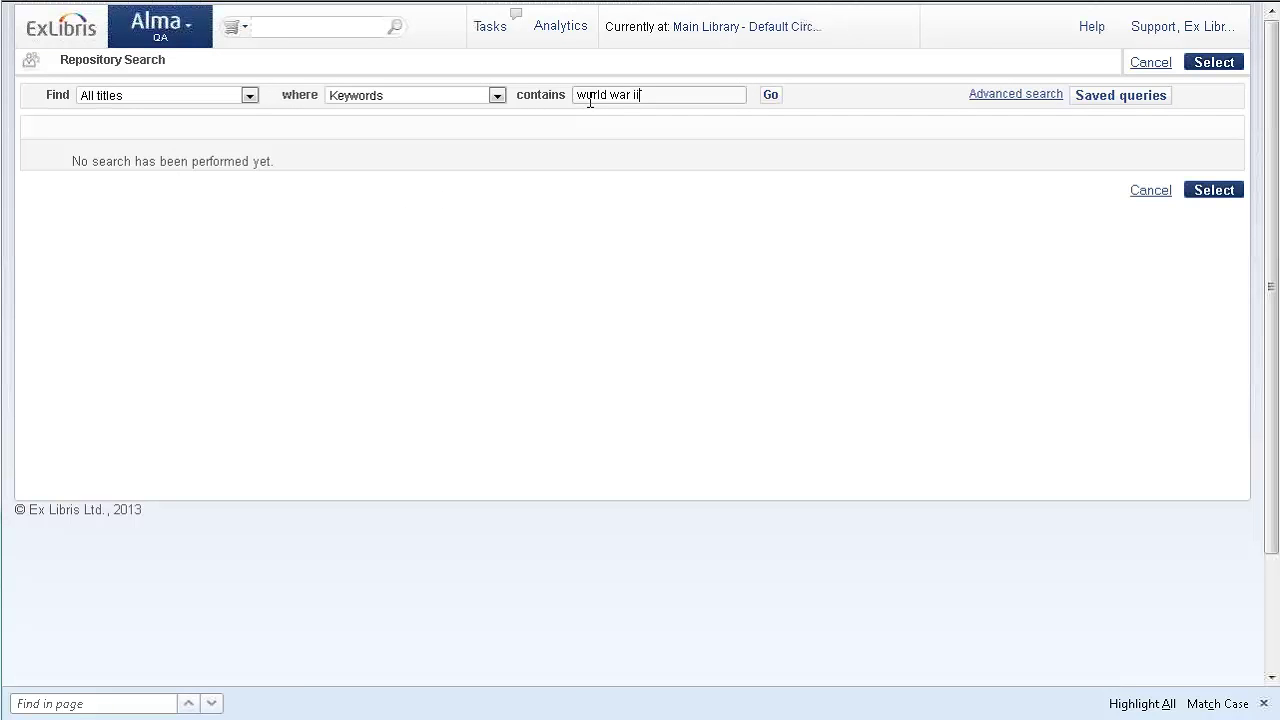
pyautogui.click(771, 95)
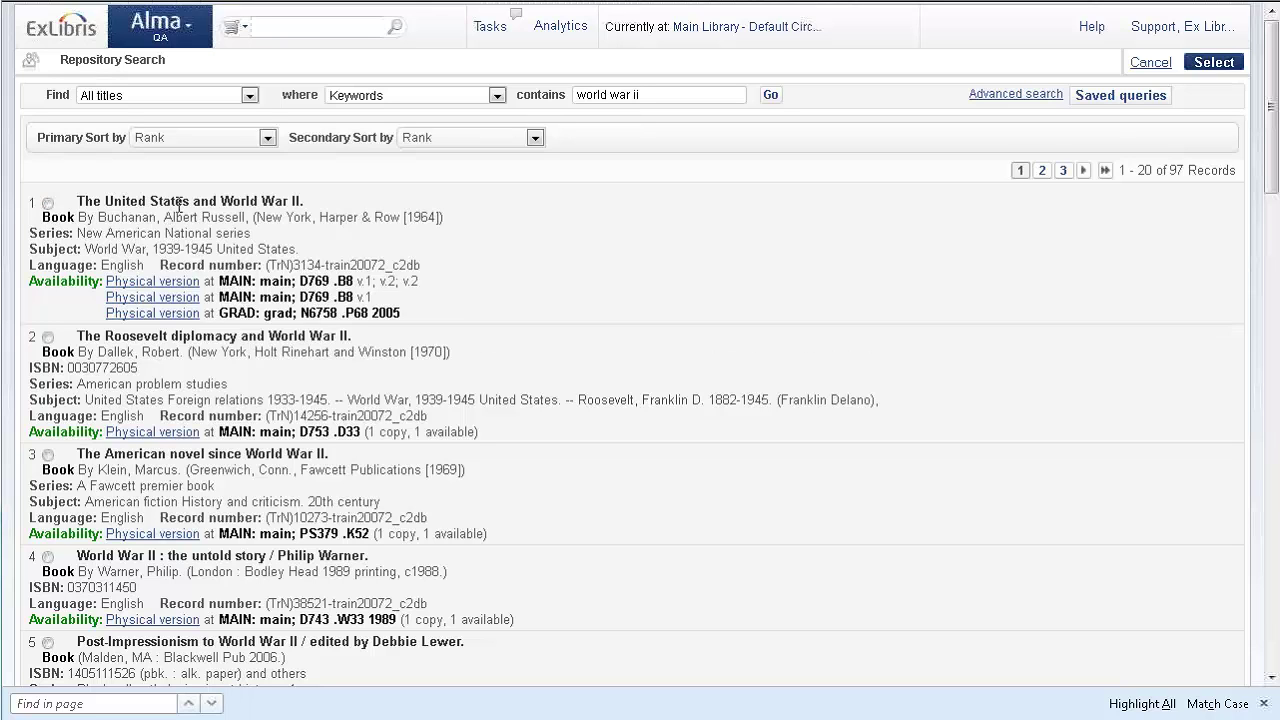
# Select the book The United States and World War II as the title for the lending request.
pyautogui.click(48, 204)
pyautogui.scroll(-20, 1080, 428)
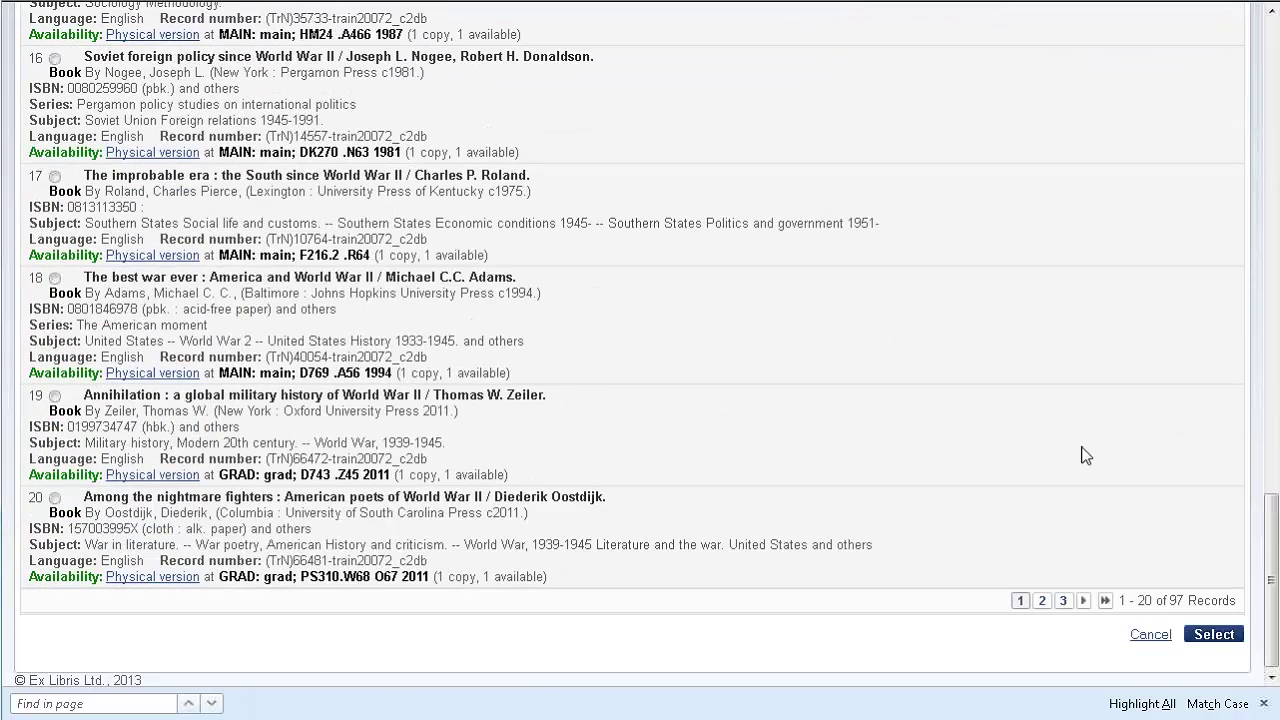
pyautogui.click(1228, 634)
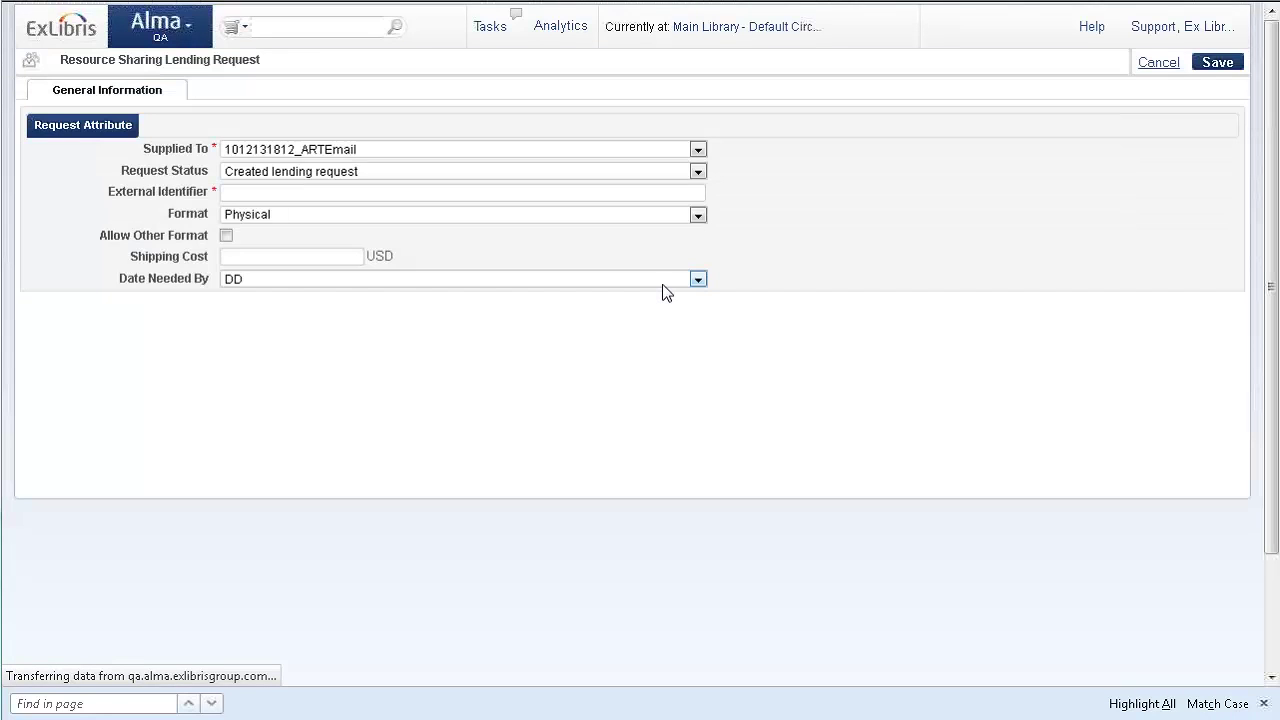
# Set the lending request's external identifier to 1234 and save the request.
pyautogui.click(493, 196)
pyautogui.write('1234')
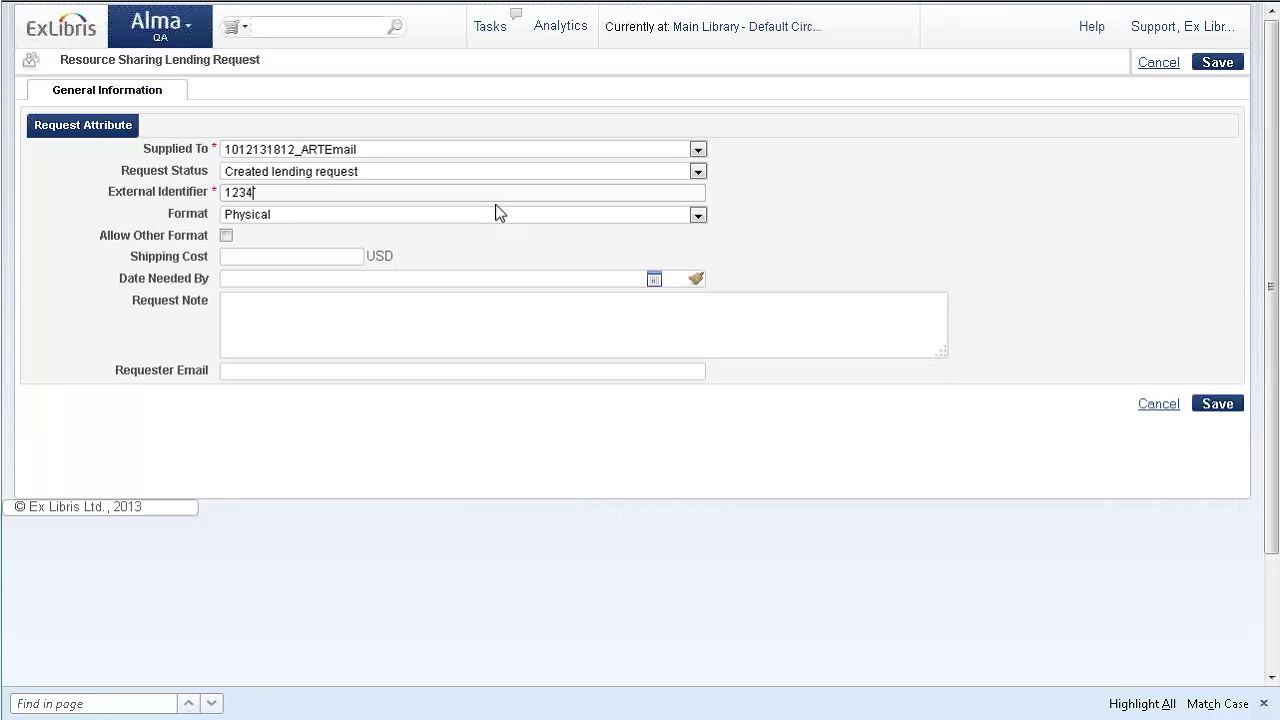
pyautogui.click(600, 250)
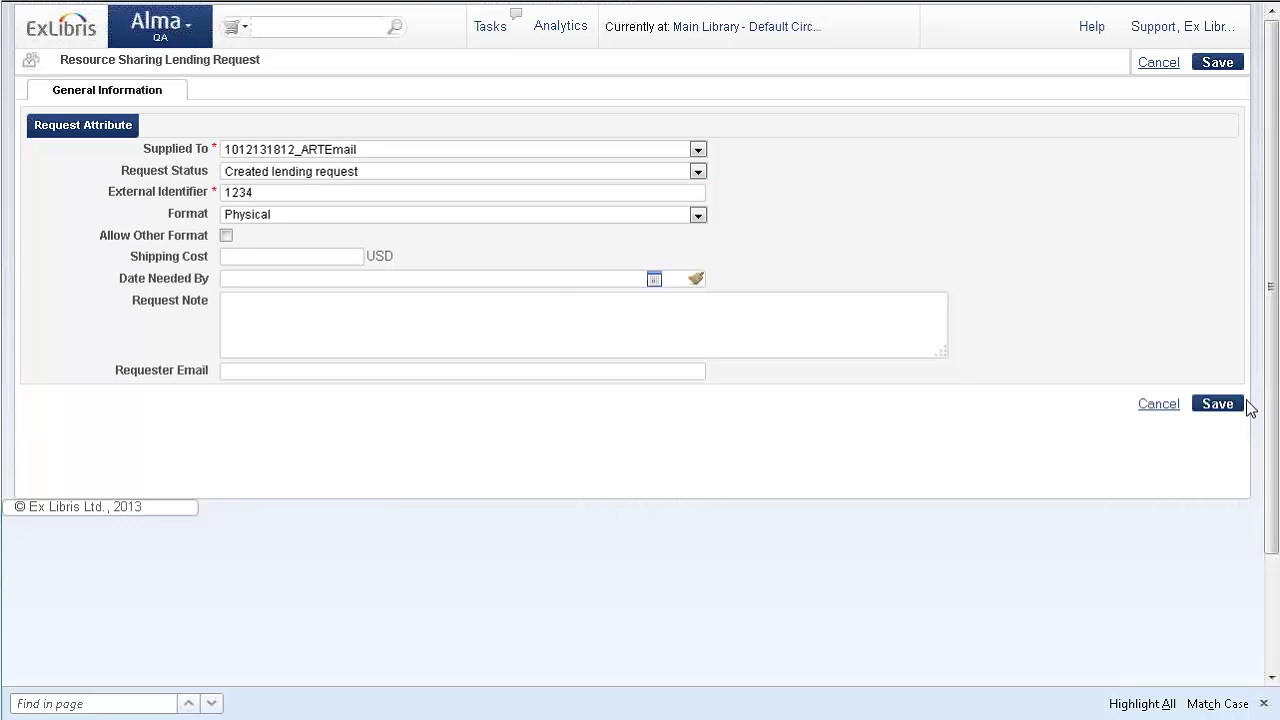
pyautogui.click(1208, 405)
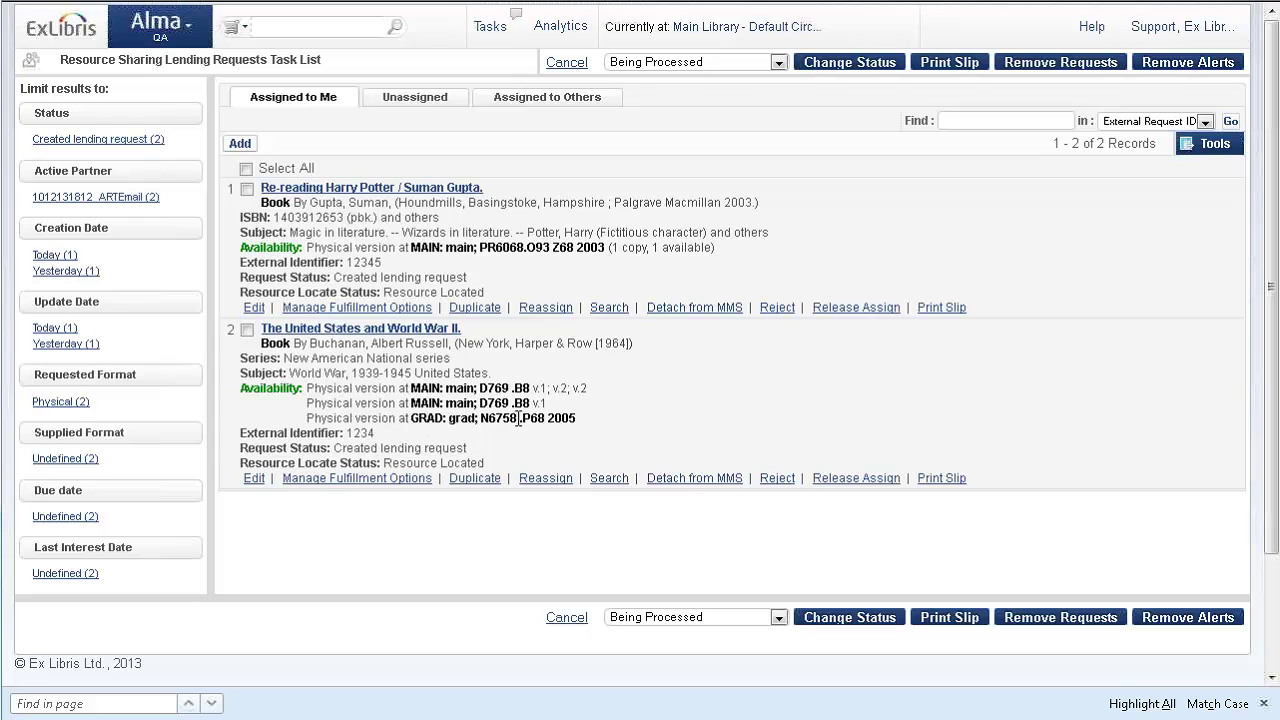
# Return to the Resource Sharing Library's relationships in the fulfillment configuration and delete the All relation.
pyautogui.click(198, 38)
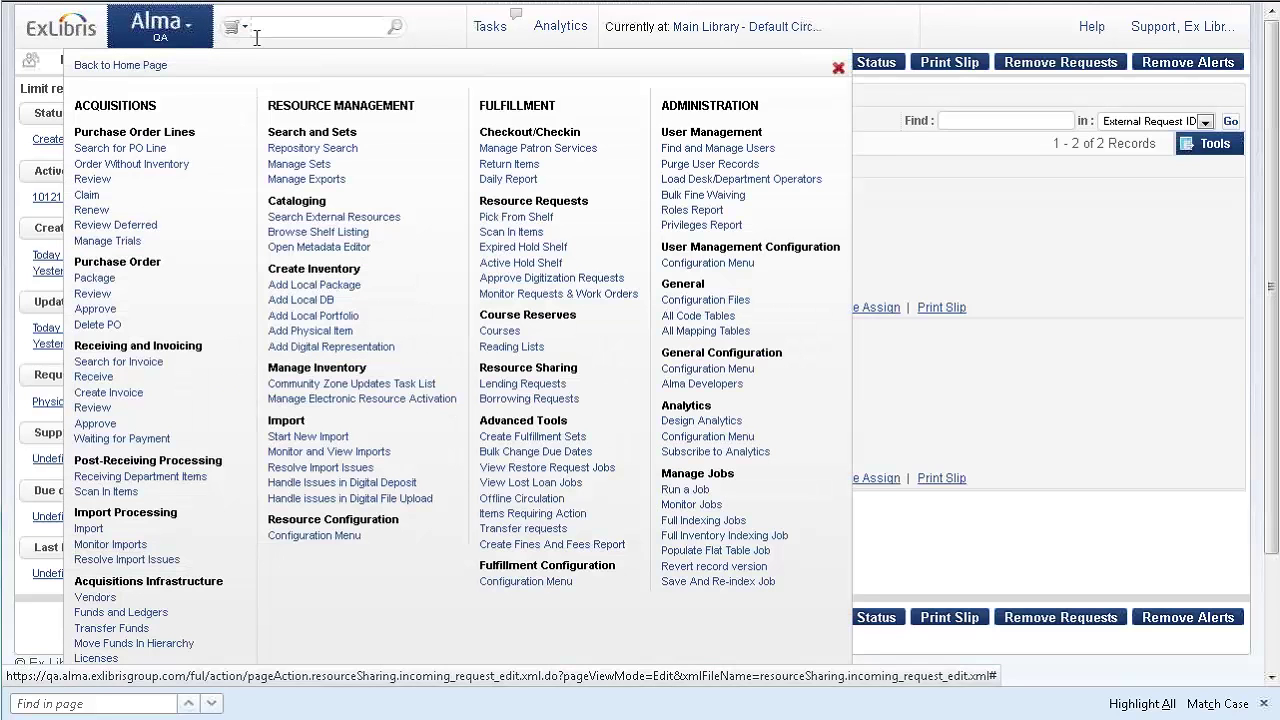
pyautogui.click(563, 589)
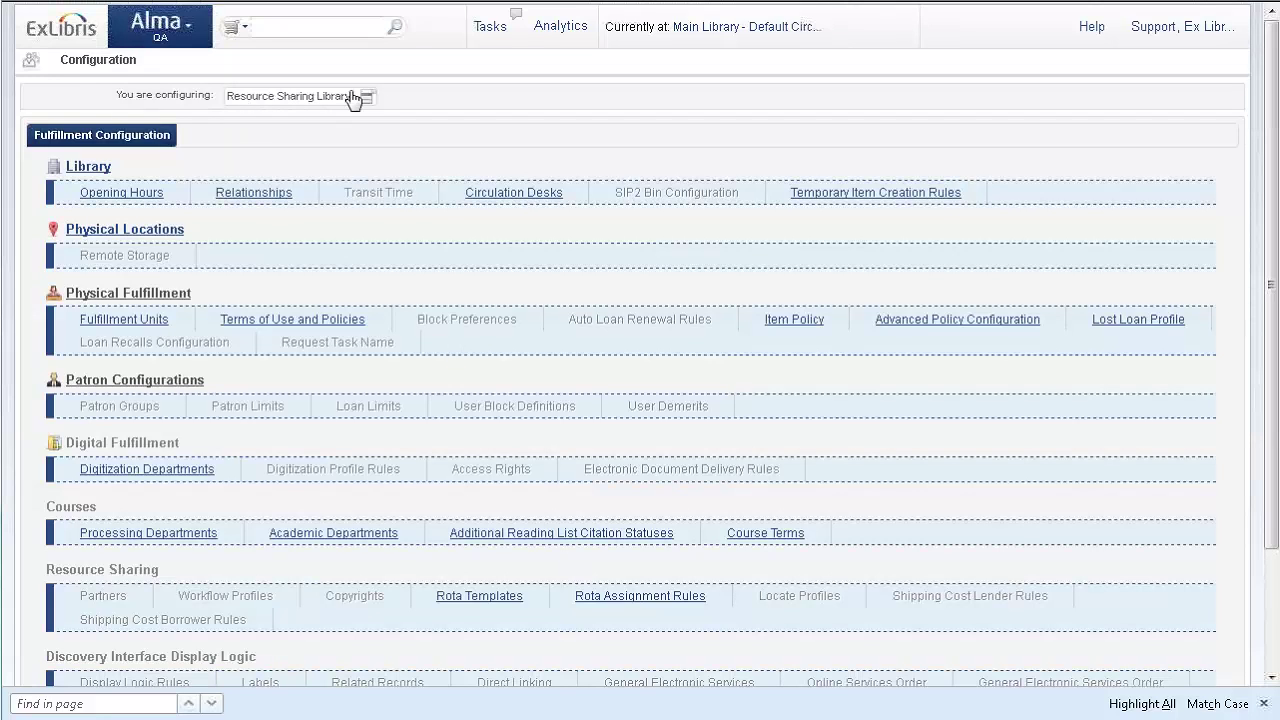
pyautogui.click(268, 195)
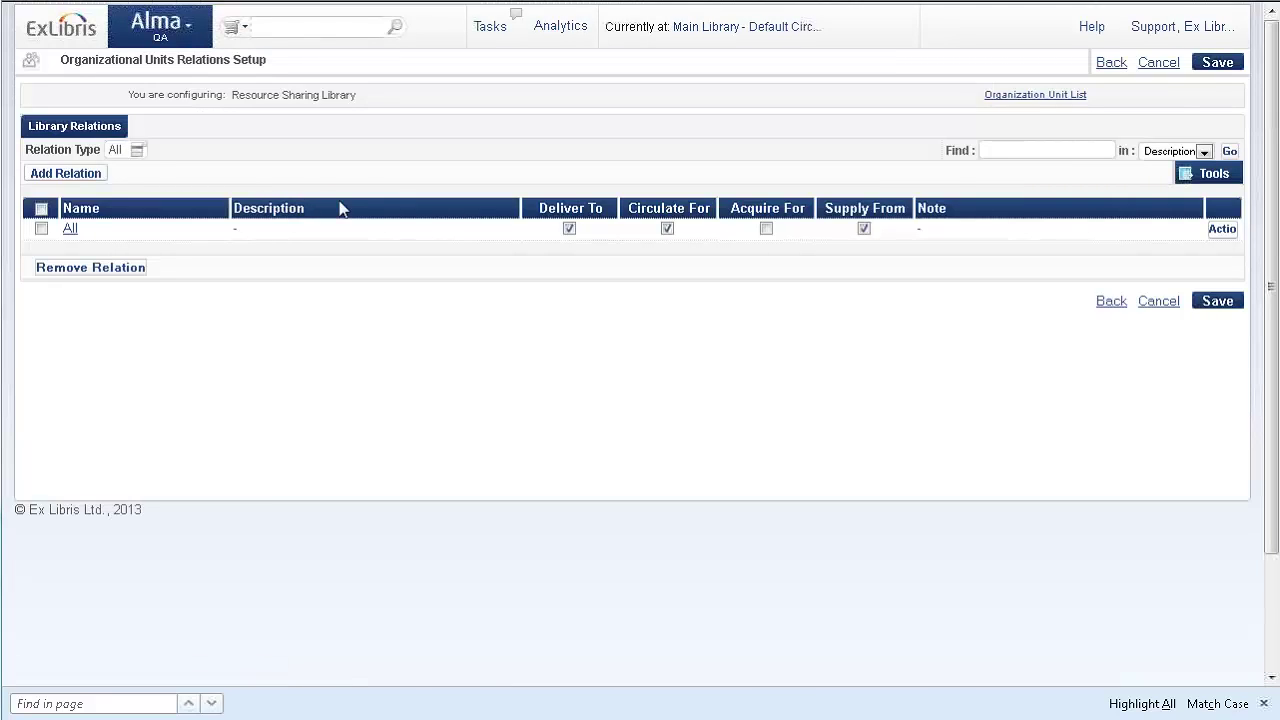
pyautogui.click(1216, 232)
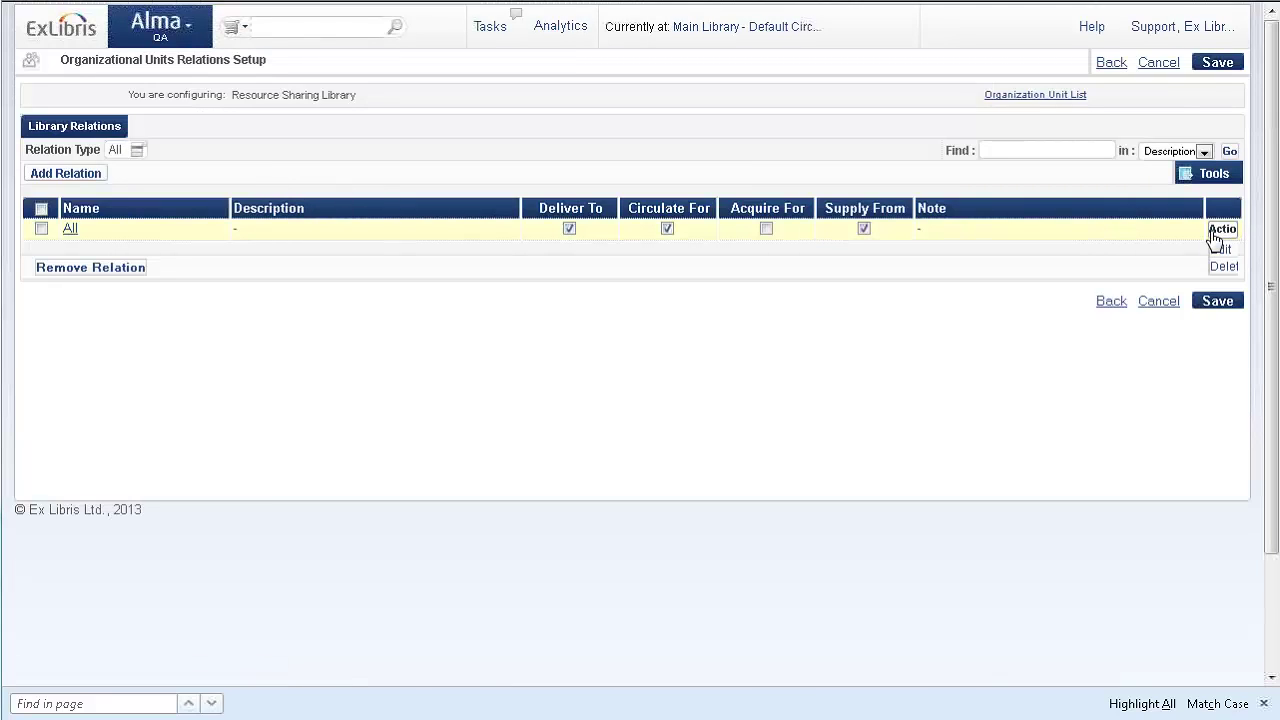
pyautogui.click(1227, 267)
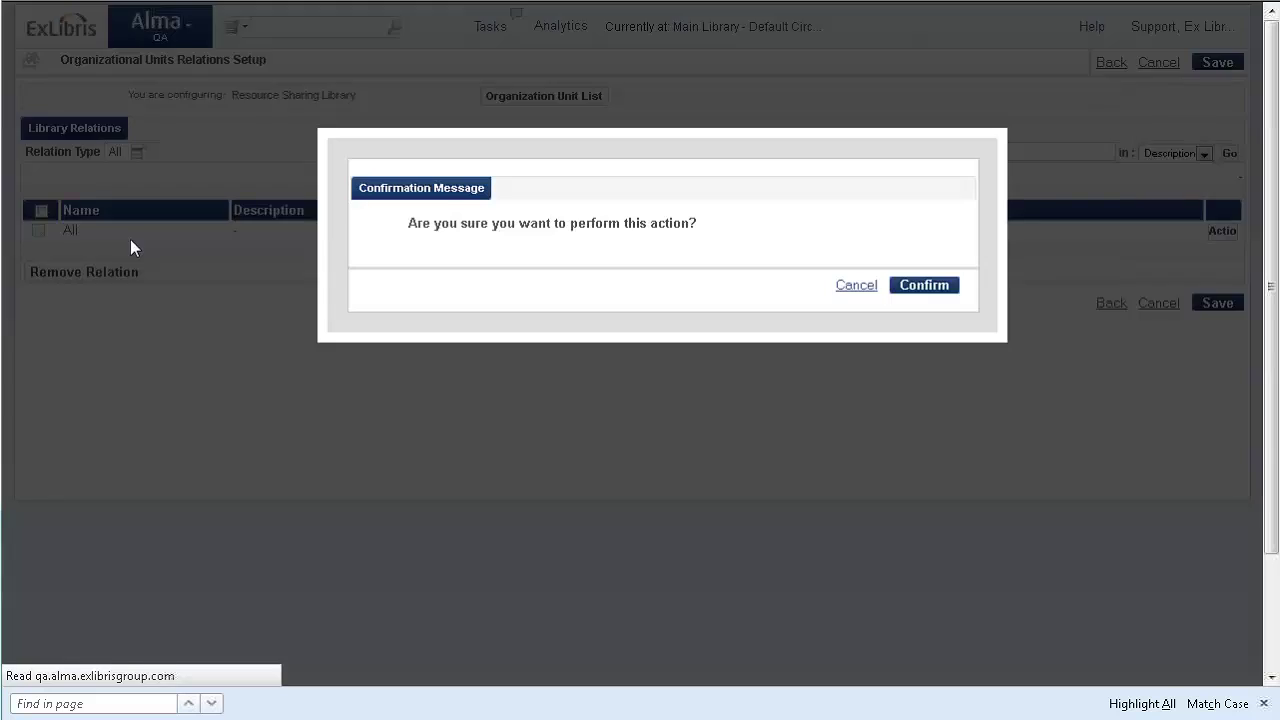
pyautogui.click(926, 286)
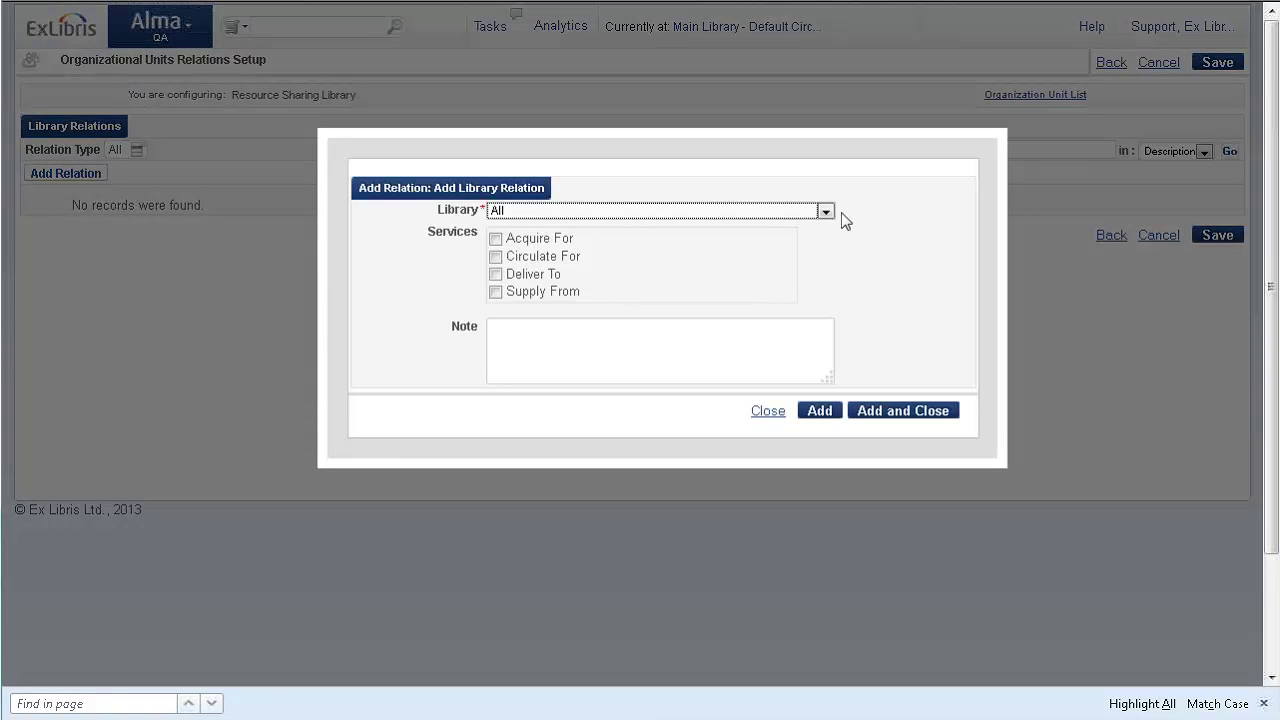
# Add a library relation for Graduate Library (GRAD) with only the Supply From service and save the relations setup.
pyautogui.click(825, 212)
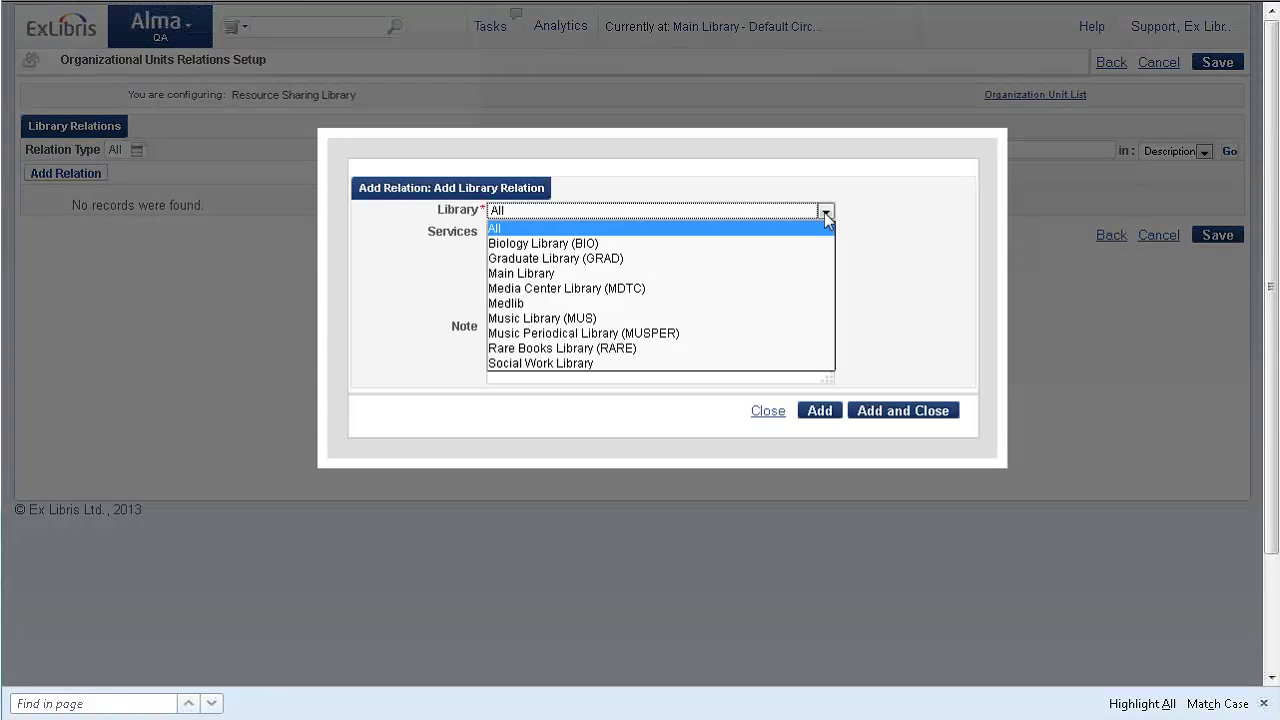
pyautogui.click(627, 259)
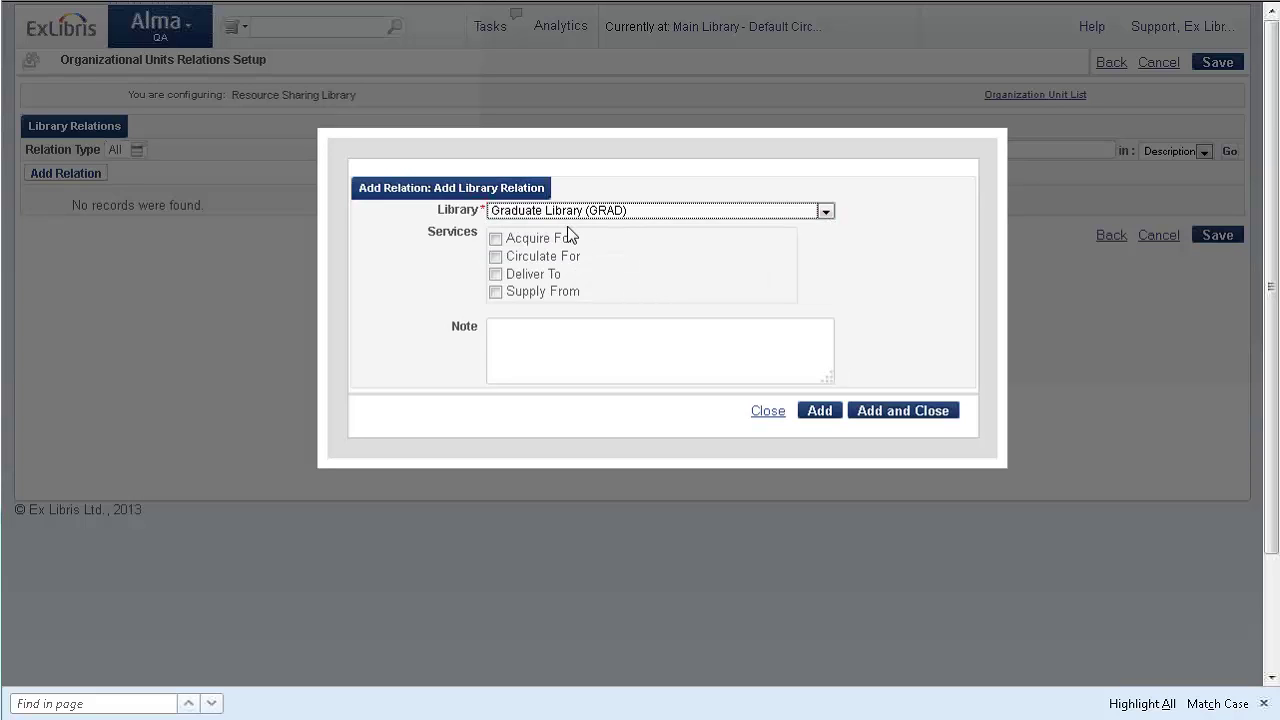
pyautogui.click(495, 292)
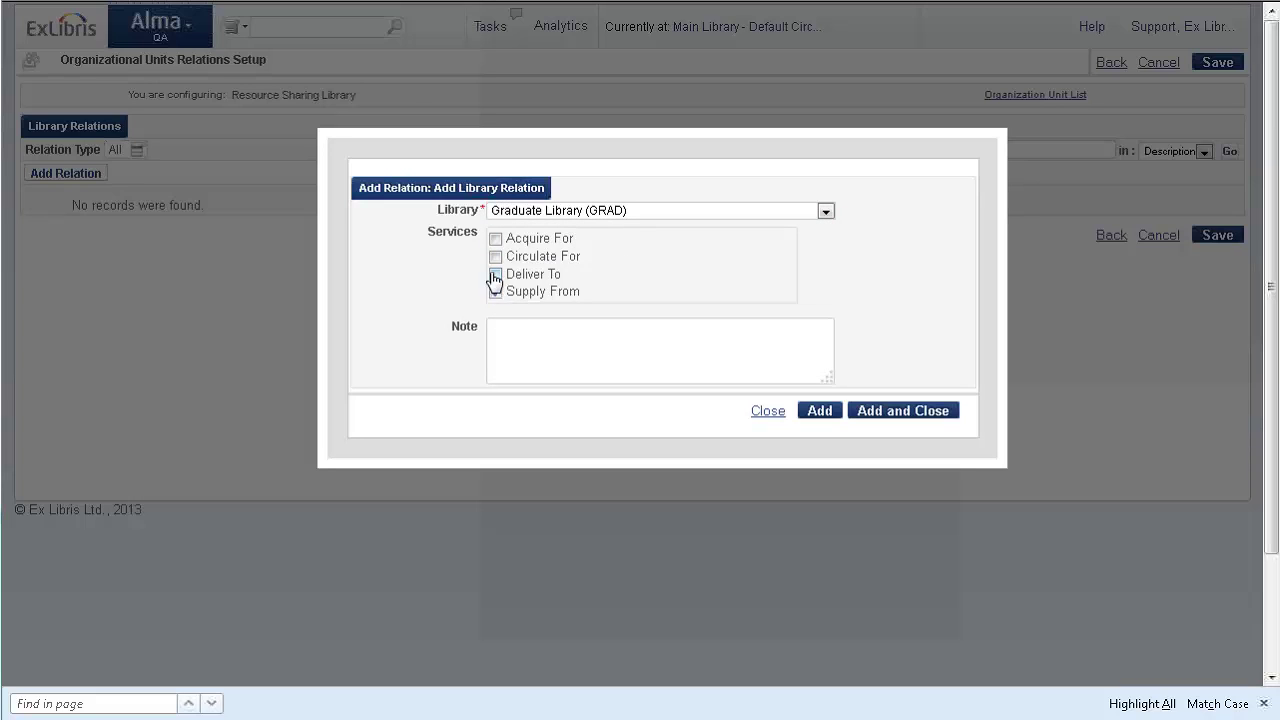
pyautogui.click(816, 412)
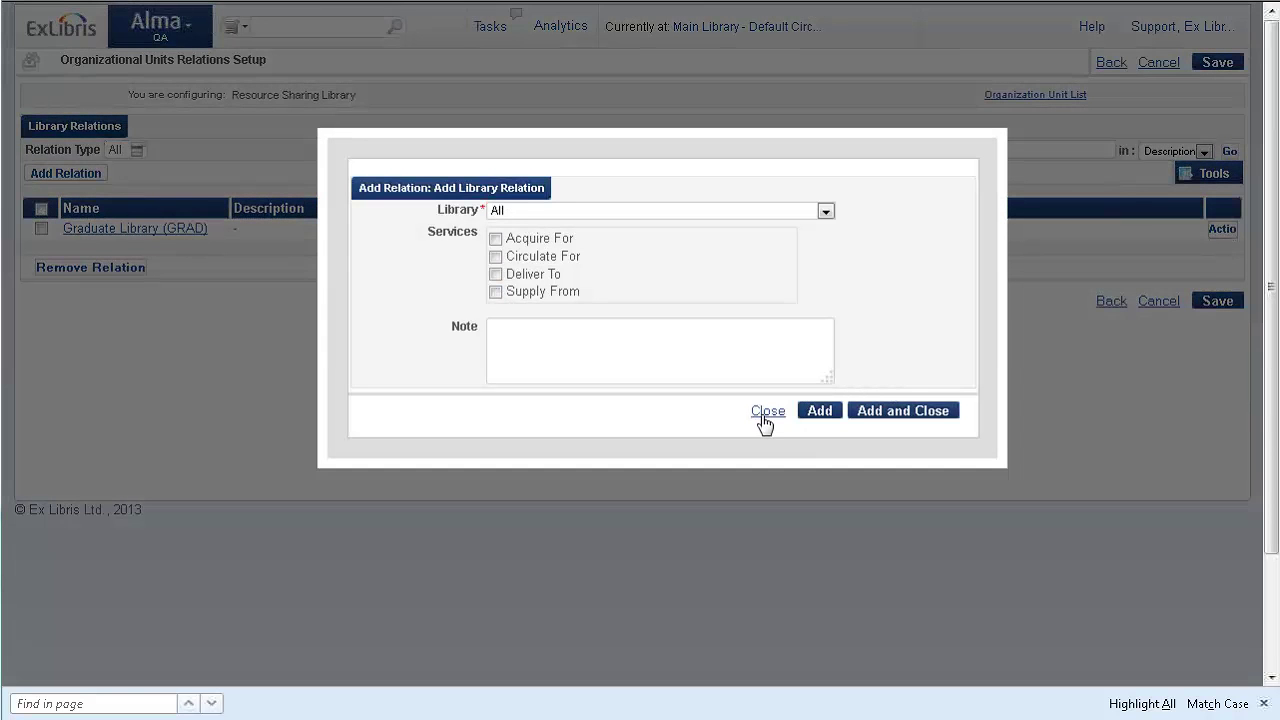
pyautogui.click(763, 414)
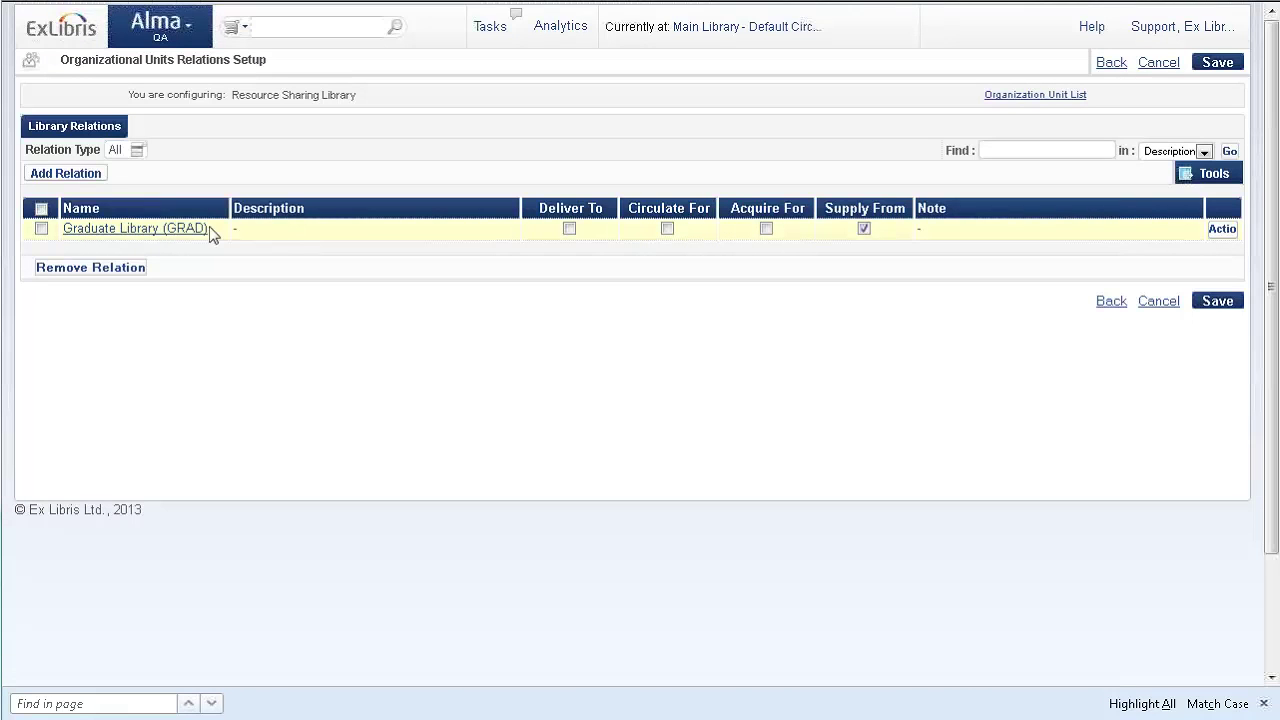
pyautogui.click(1218, 303)
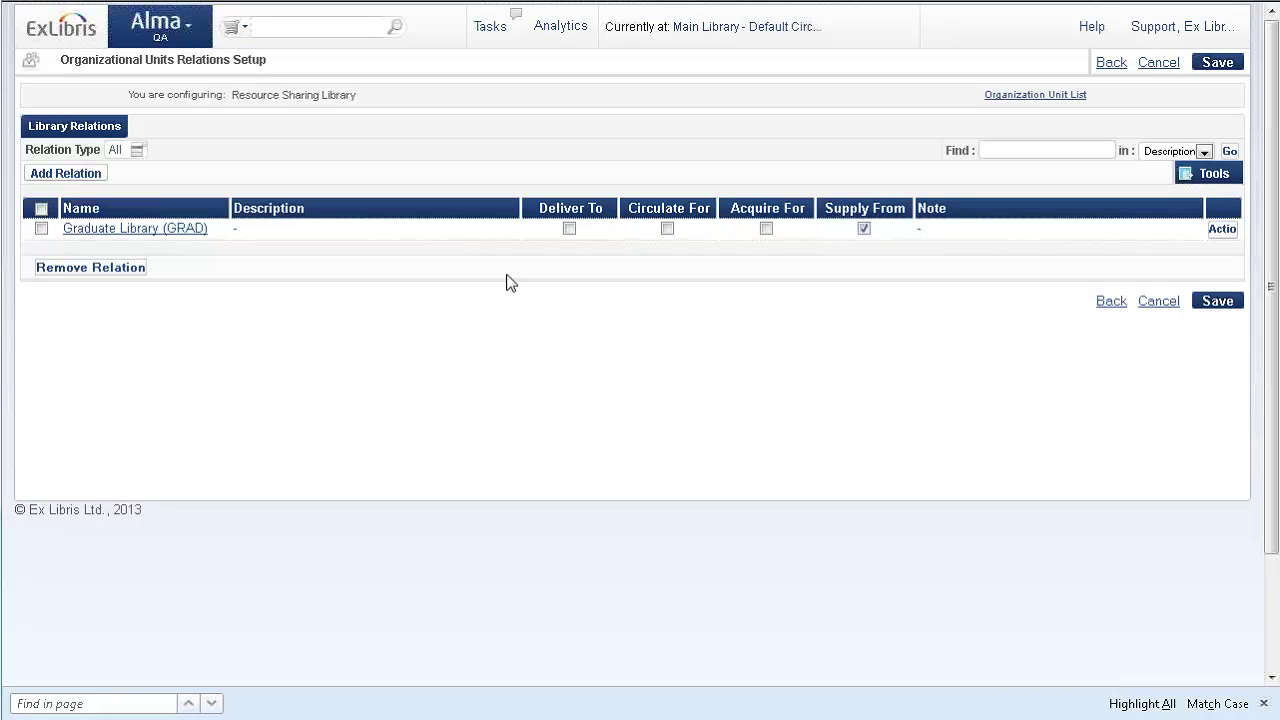
# Open the lending requests task list and check the availability locations of The United States and World War II.
pyautogui.click(195, 30)
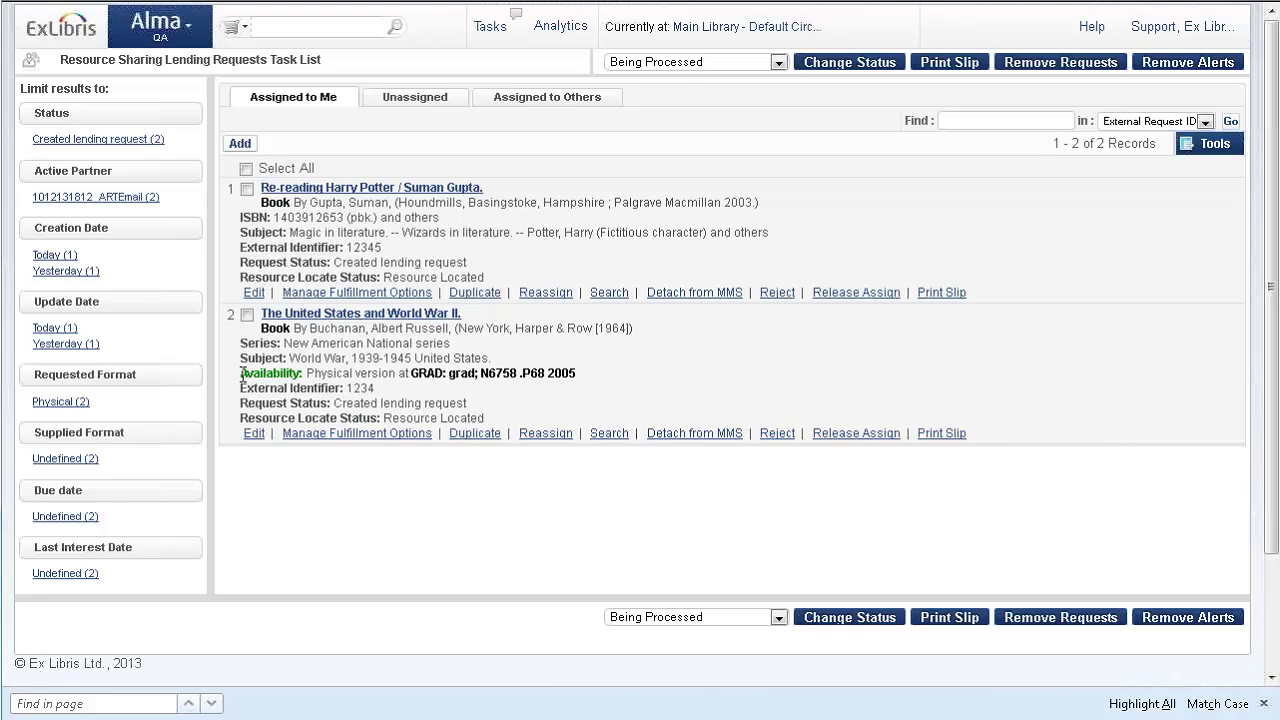
pyautogui.moveTo(417, 373); pyautogui.dragTo(520, 373)
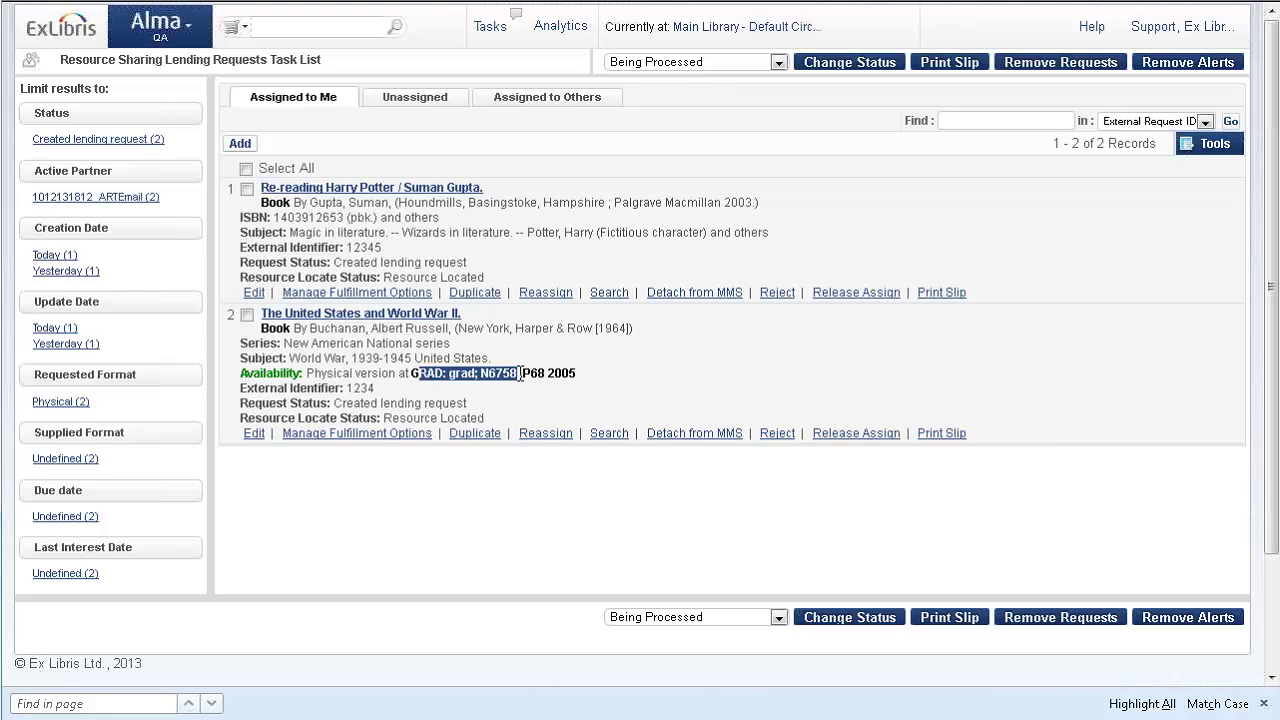
pyautogui.click(566, 377)
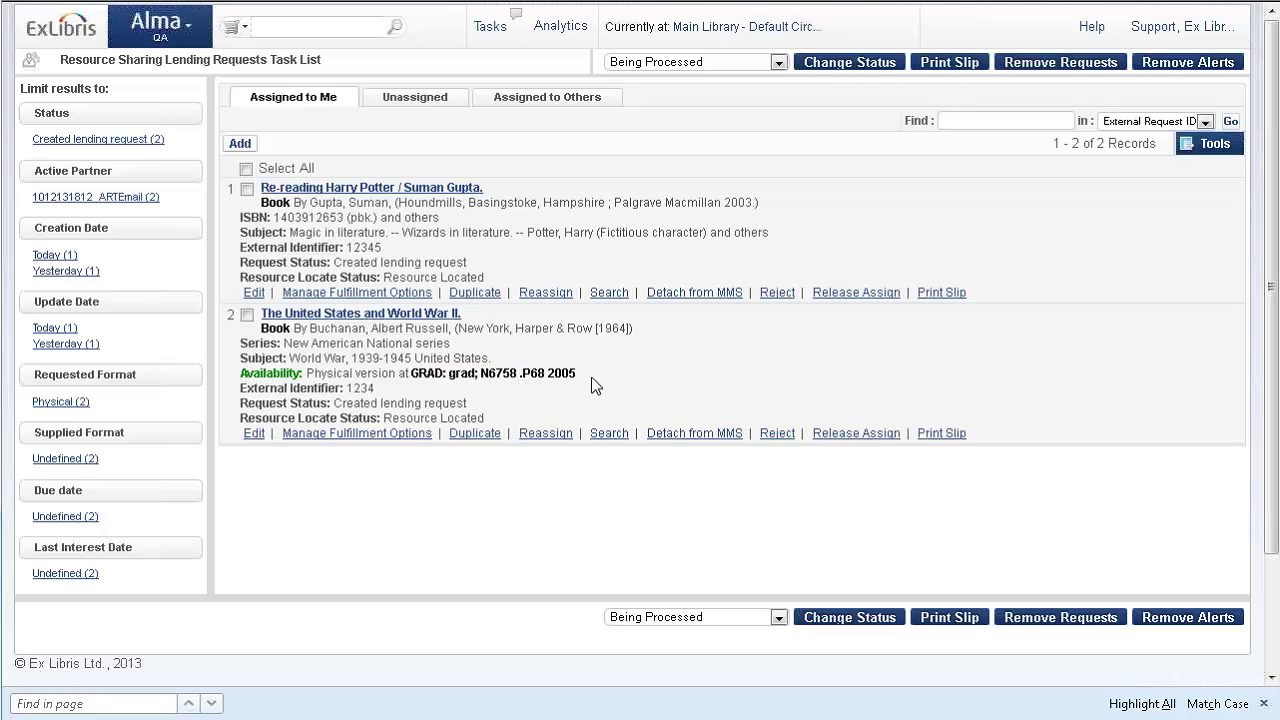